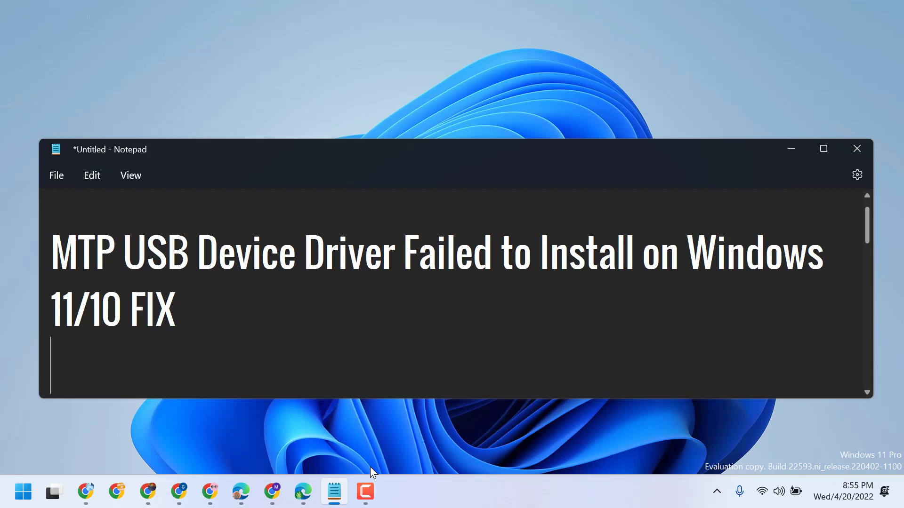
- Minimize Notepad and launch File Explorer from the pinned Start menu tile
click(789, 149)
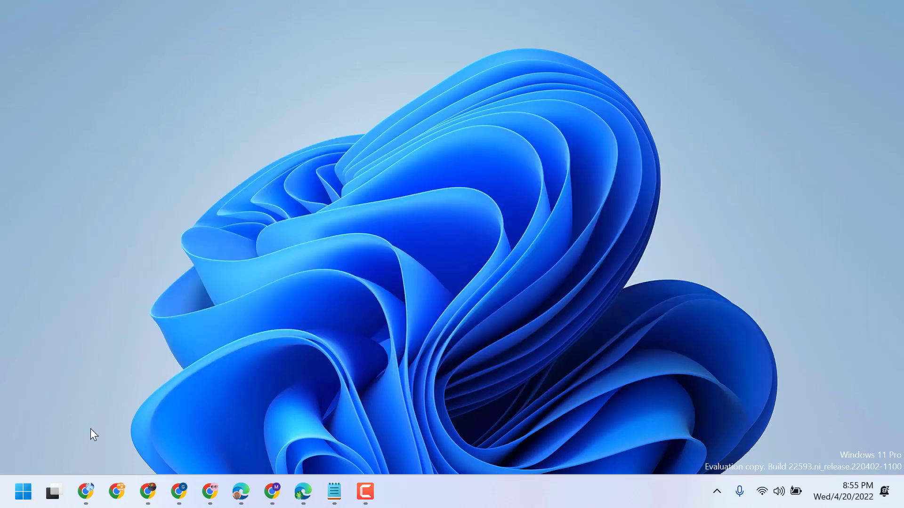
click(31, 488)
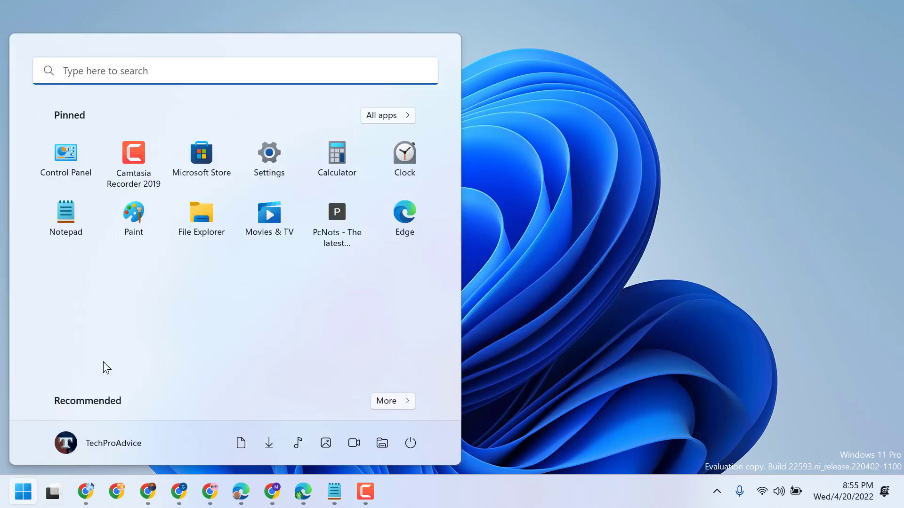
click(201, 215)
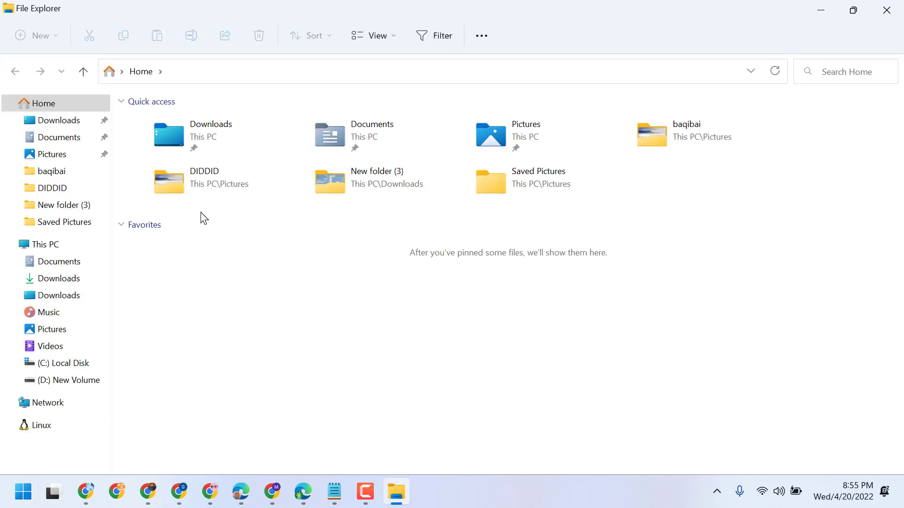
- Navigate through This PC and Local Disk (C:) into the WINDOWS folder
click(38, 245)
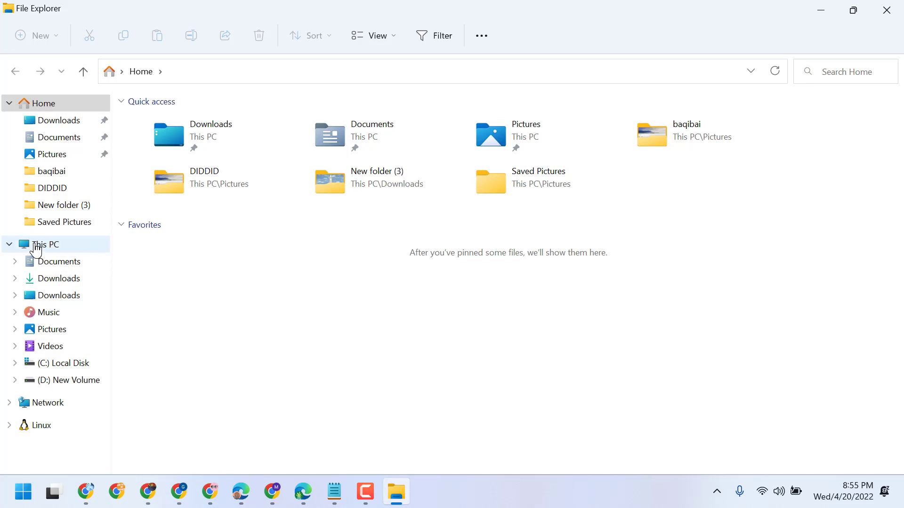
double_click(159, 241)
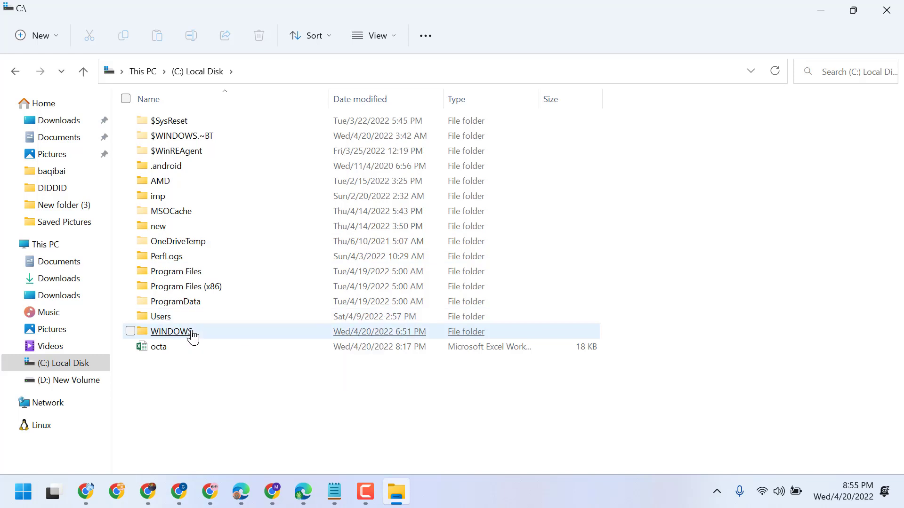
double_click(172, 332)
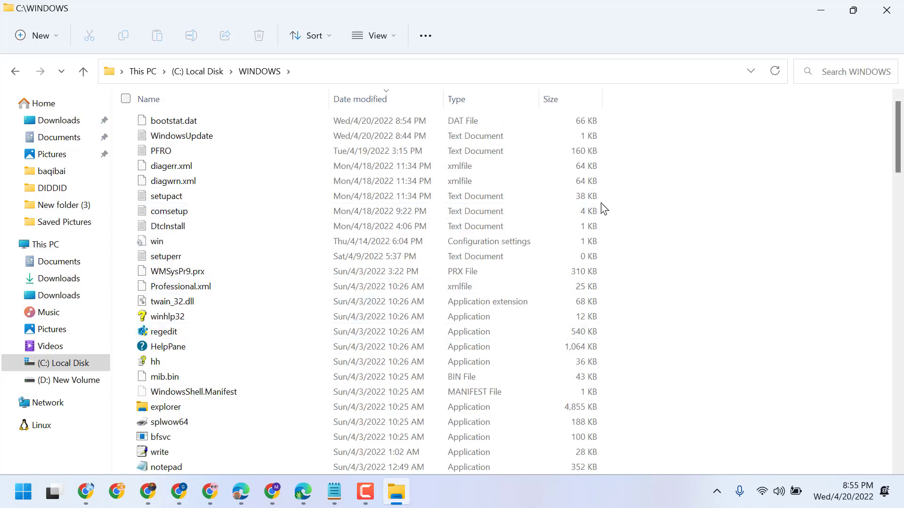
scroll(382, 226, down, 2)
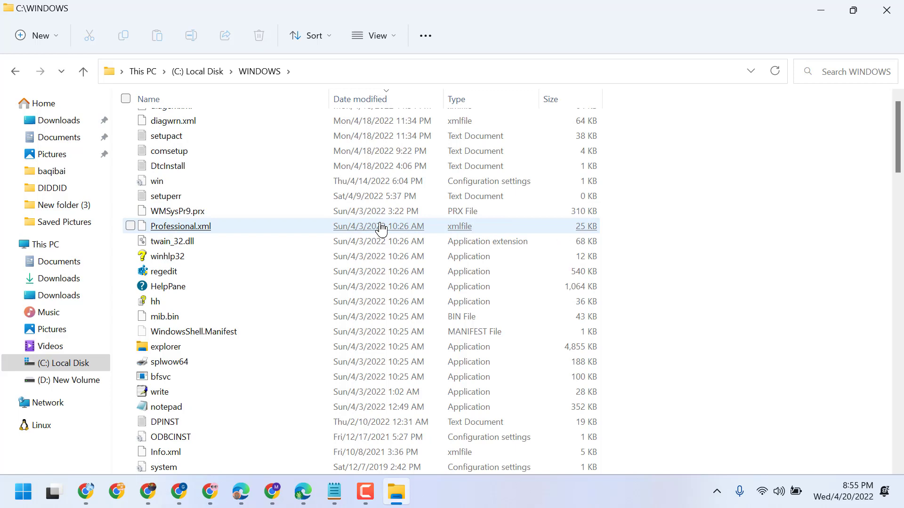
scroll(381, 226, down, 1)
scroll(382, 226, down, 1)
scroll(381, 226, down, 3)
scroll(381, 229, down, 3)
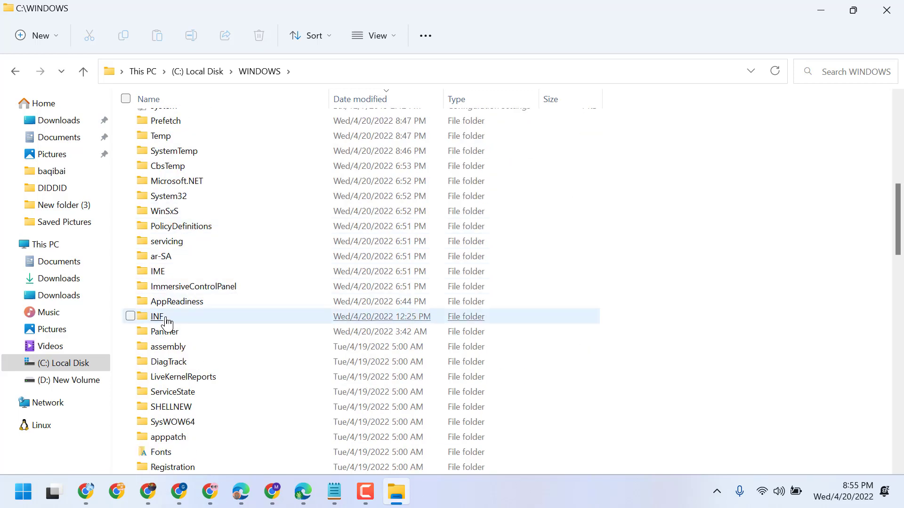
mouse_move(158, 318)
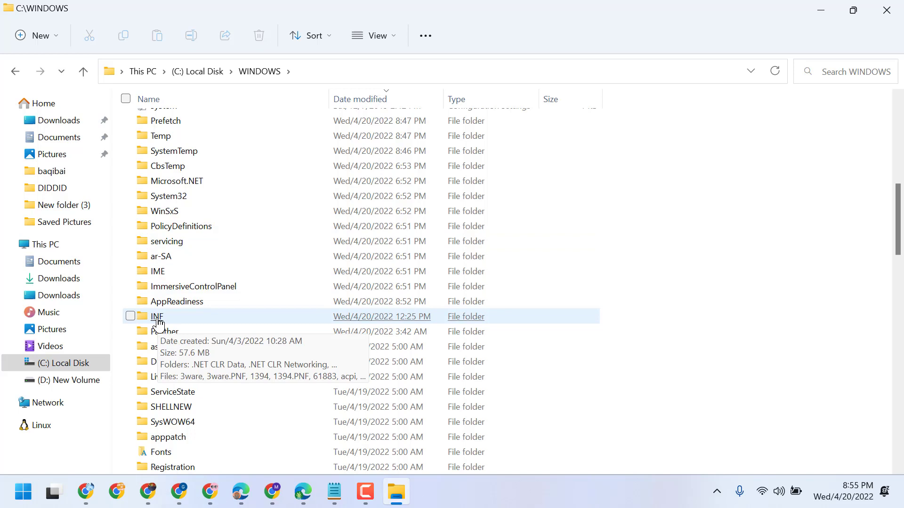
- Open C:\WINDOWS\INF and search it for 'wpdmtp.inf'
double_click(158, 323)
text(wpdntp.inf)
key(Return)
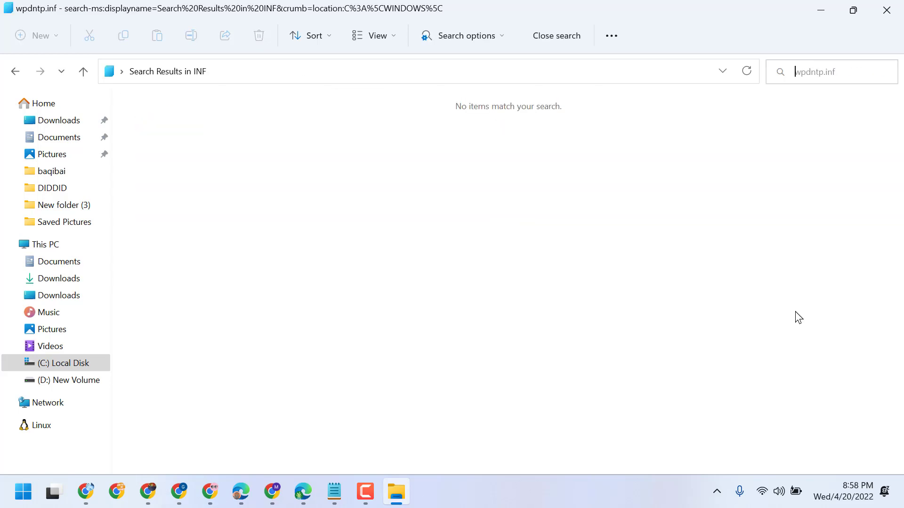
text(w)
text(p)
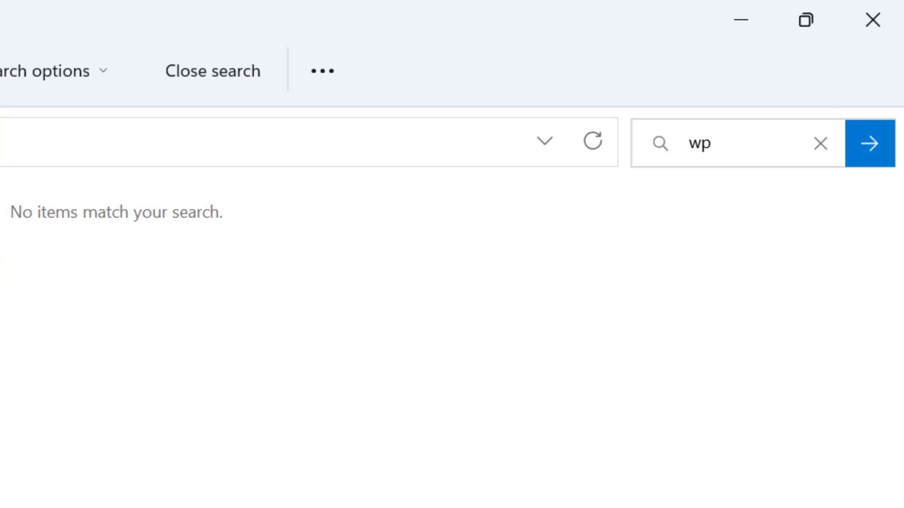
text(dmtp)
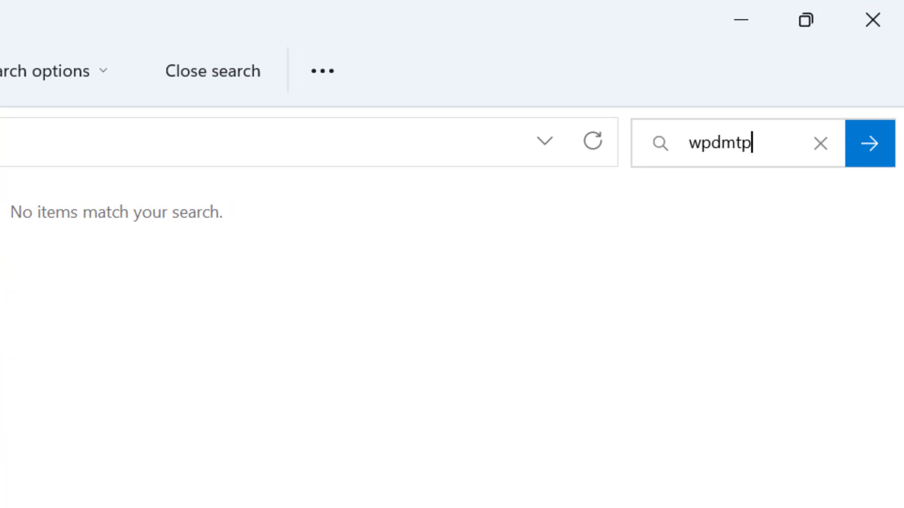
text(.inf)
key(Return)
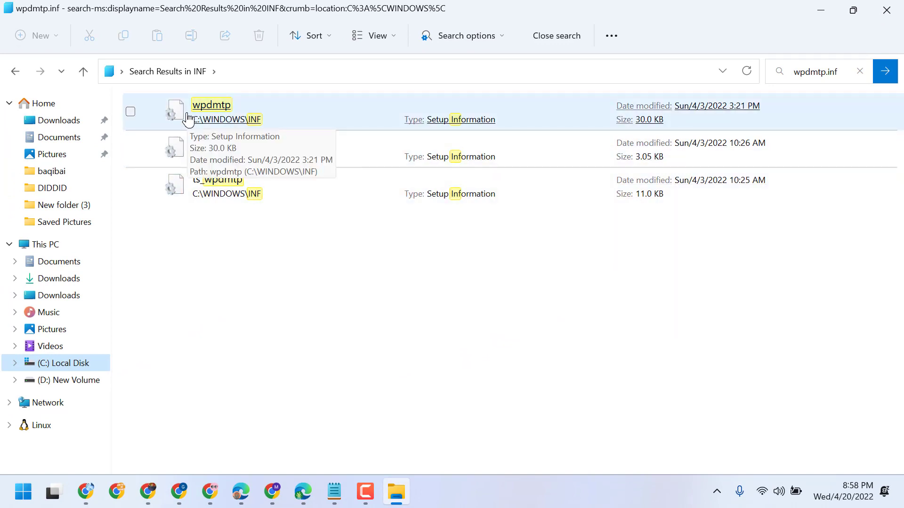
- Install the wpdmtp setup file via its full context menu's Install command
click(187, 117)
right_click(187, 117)
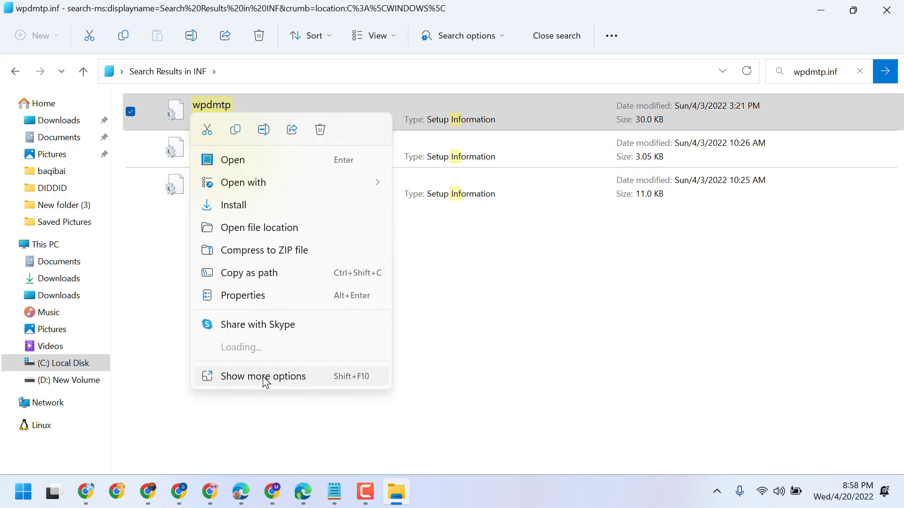
click(264, 381)
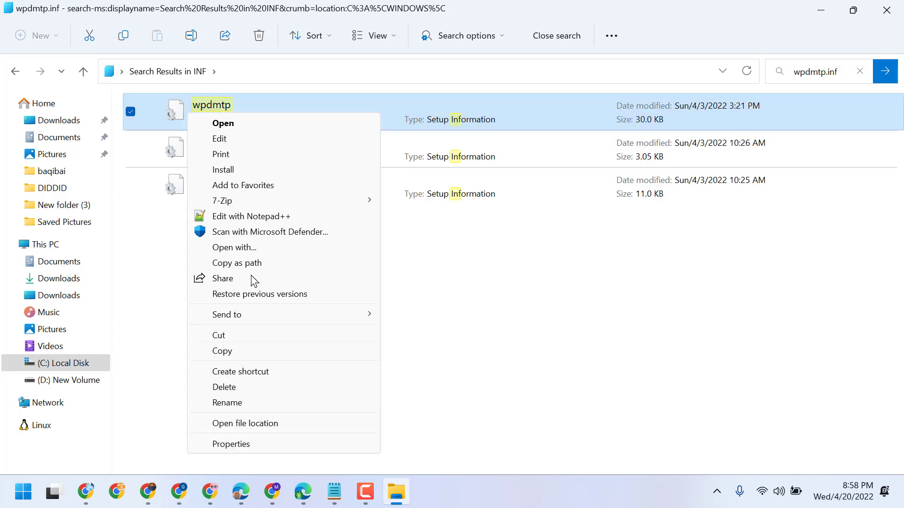
click(222, 170)
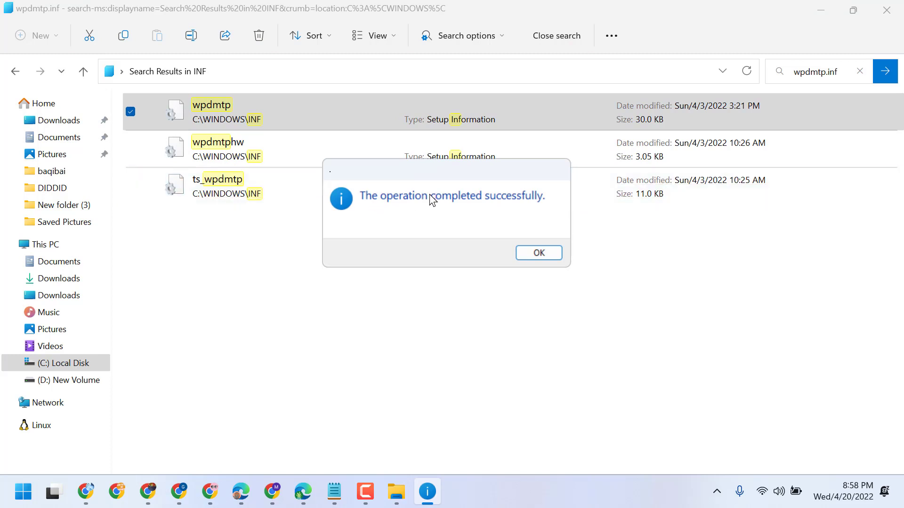
- Dismiss the success message, close File Explorer, and restore the MTP USB driver fix notes
click(535, 256)
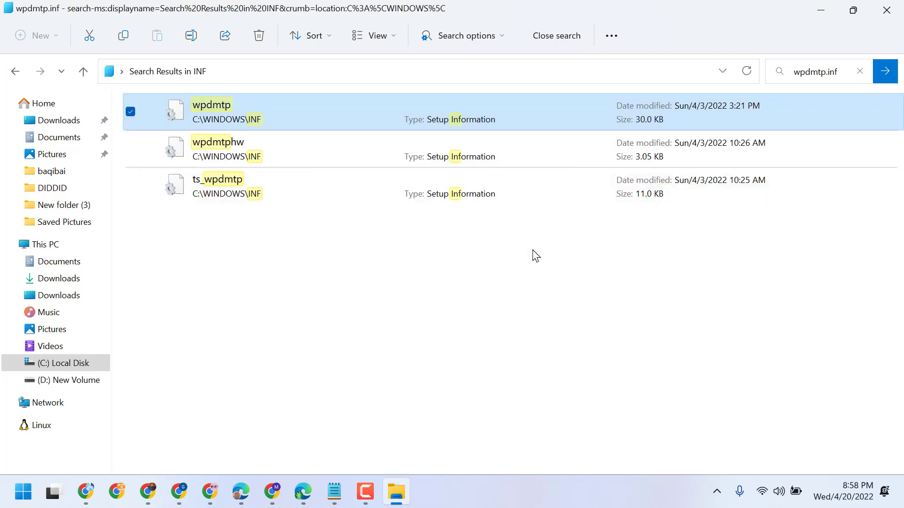
click(886, 10)
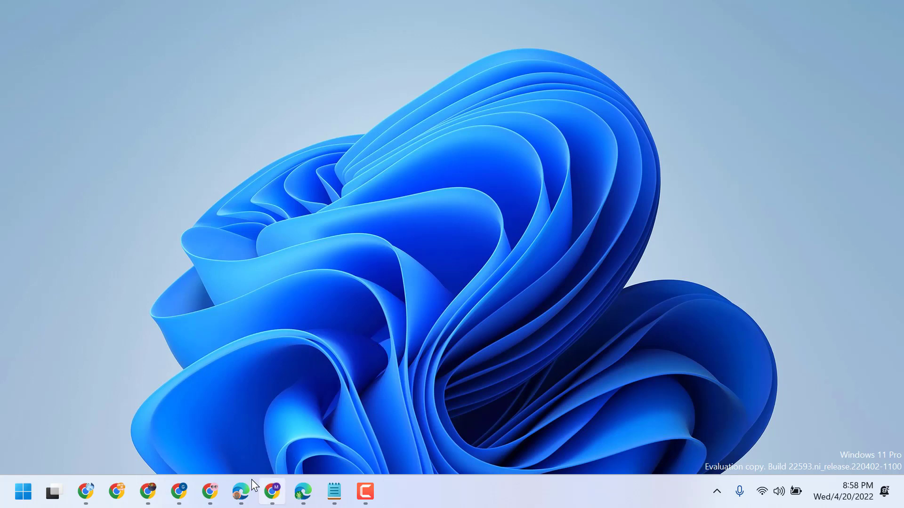
click(332, 493)
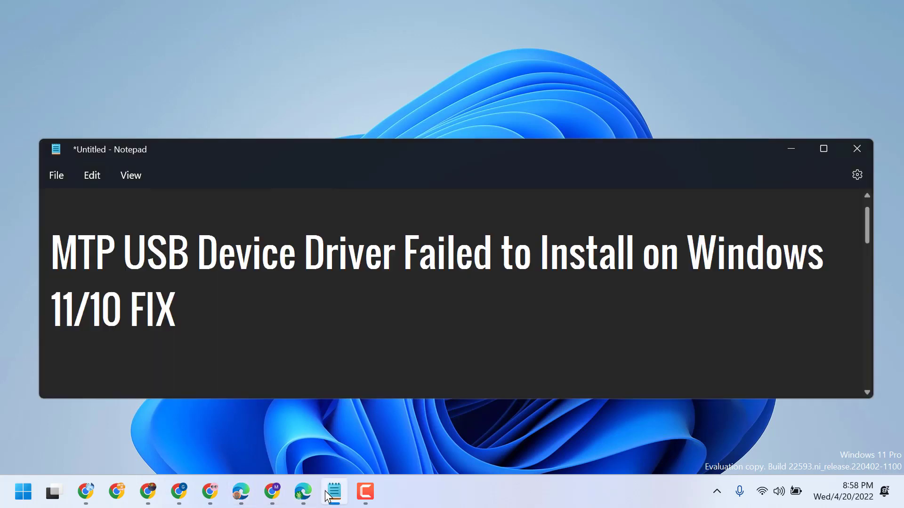